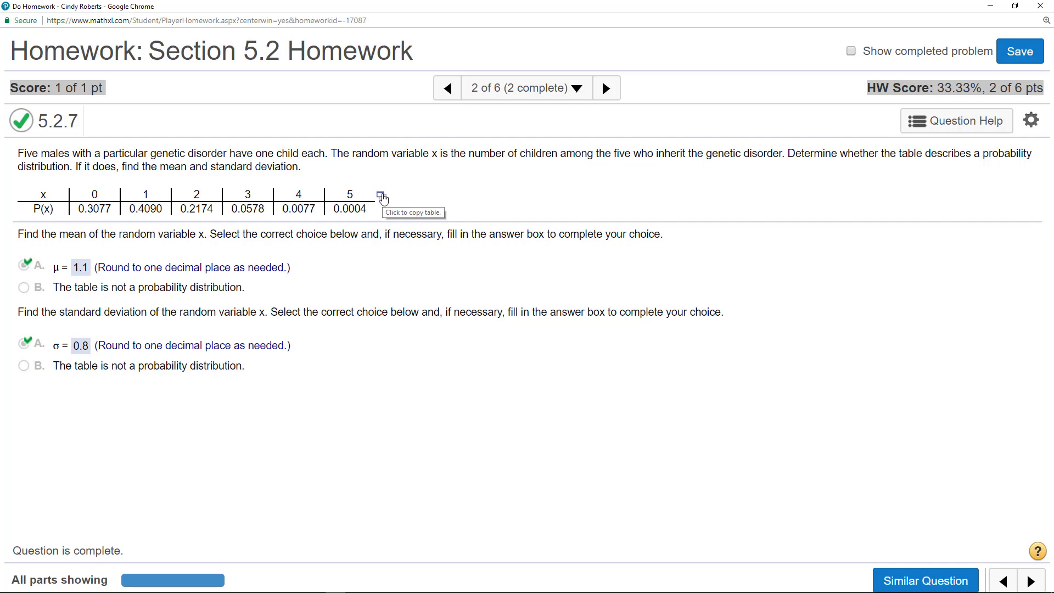
# Show the export options for the x and P(x) probability table in question 5.2.7
pyautogui.click(381, 195)
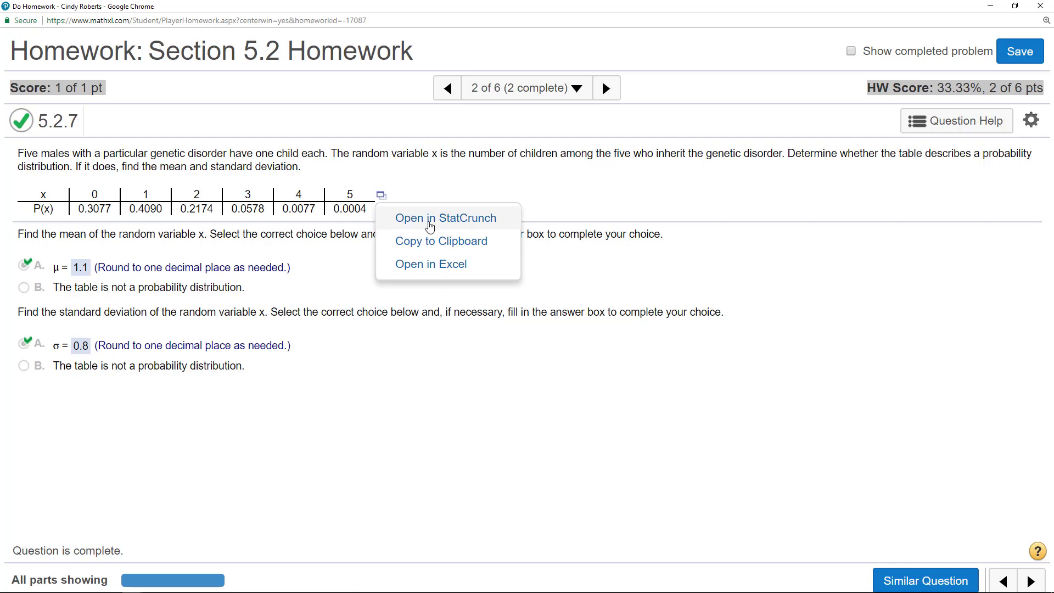
# Send the x and P(x) table to StatCrunch as a new data set
pyautogui.click(429, 220)
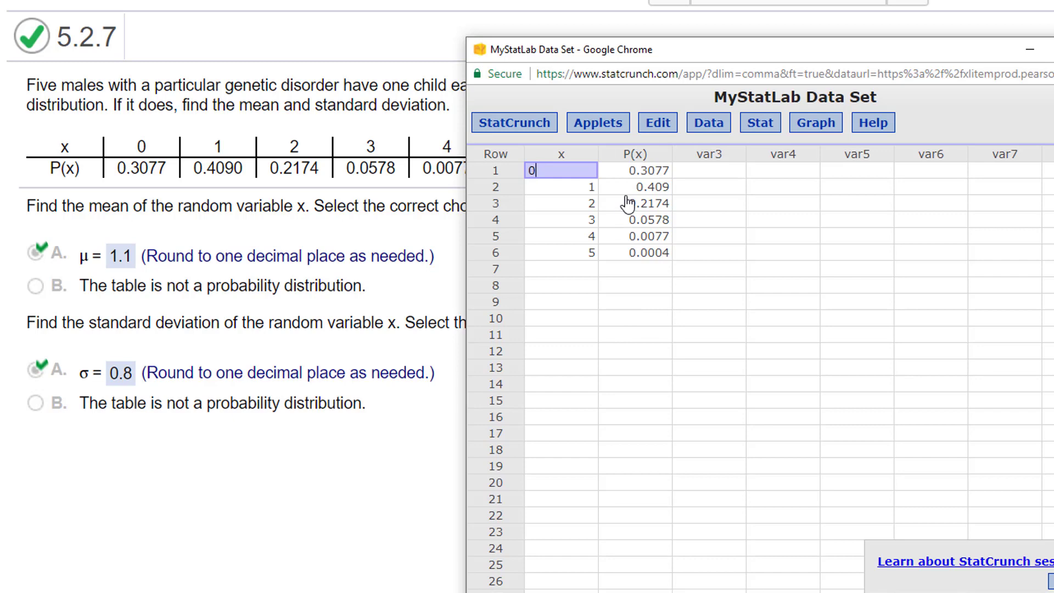
# Compute a new column from the expression SUM("P(x)"), which totals 1
pyautogui.click(712, 126)
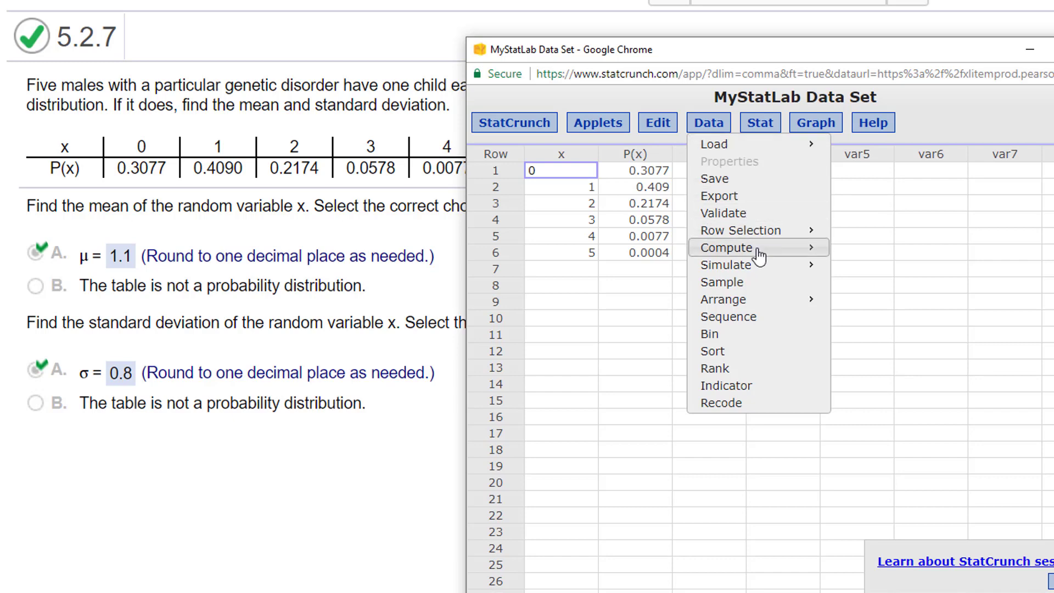
pyautogui.moveTo(777, 255)
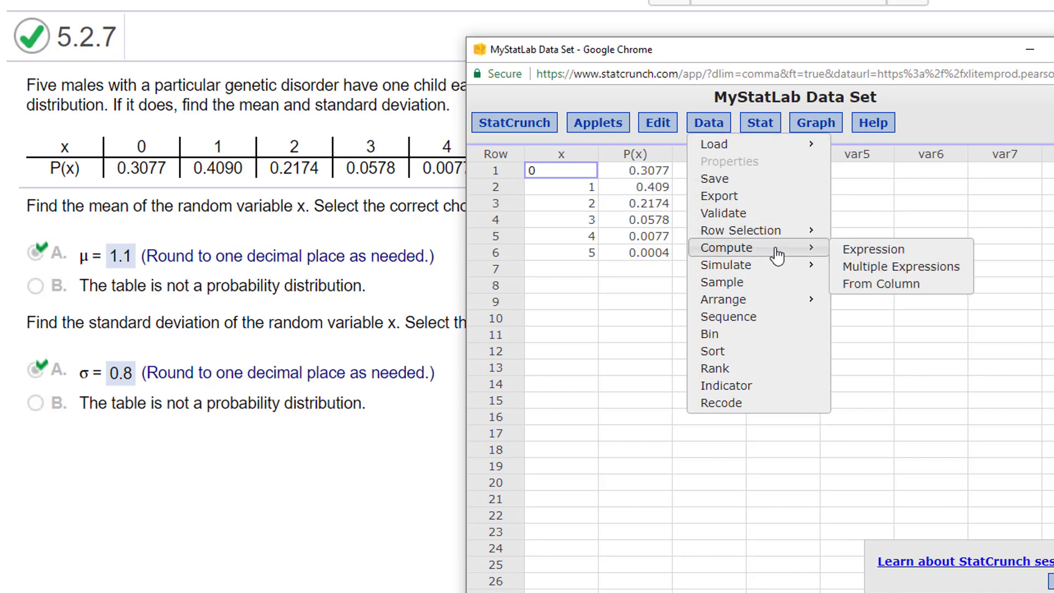
pyautogui.click(851, 251)
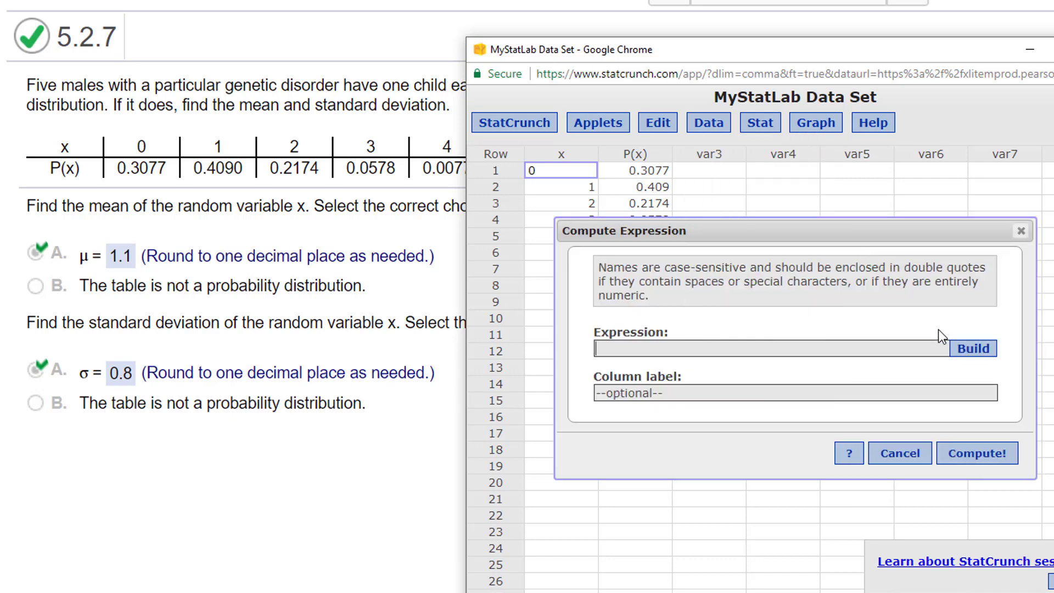
pyautogui.click(975, 349)
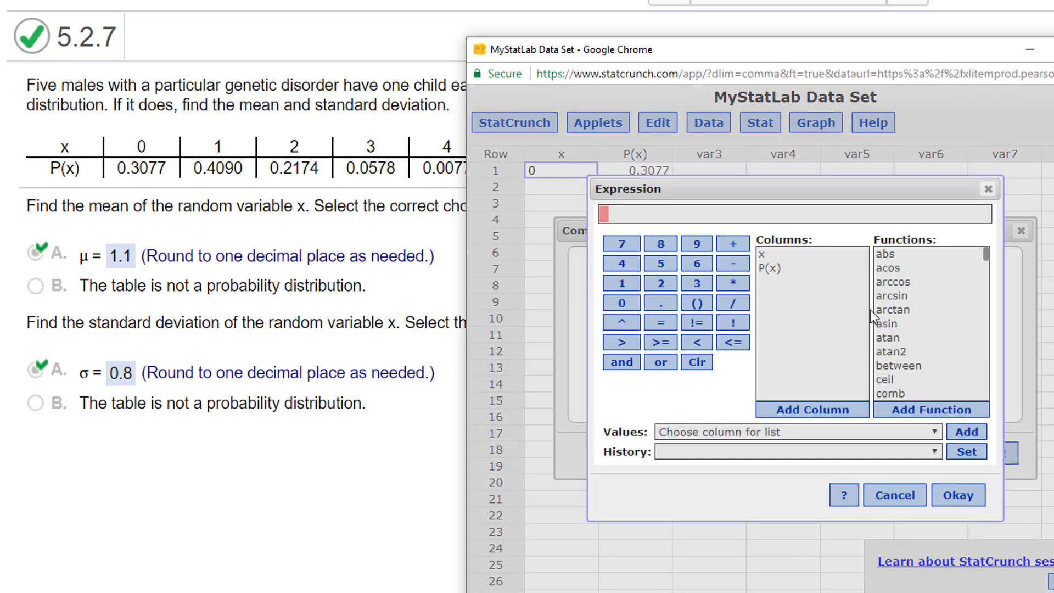
pyautogui.write('SUM (')
pyautogui.doubleClick(771, 269)
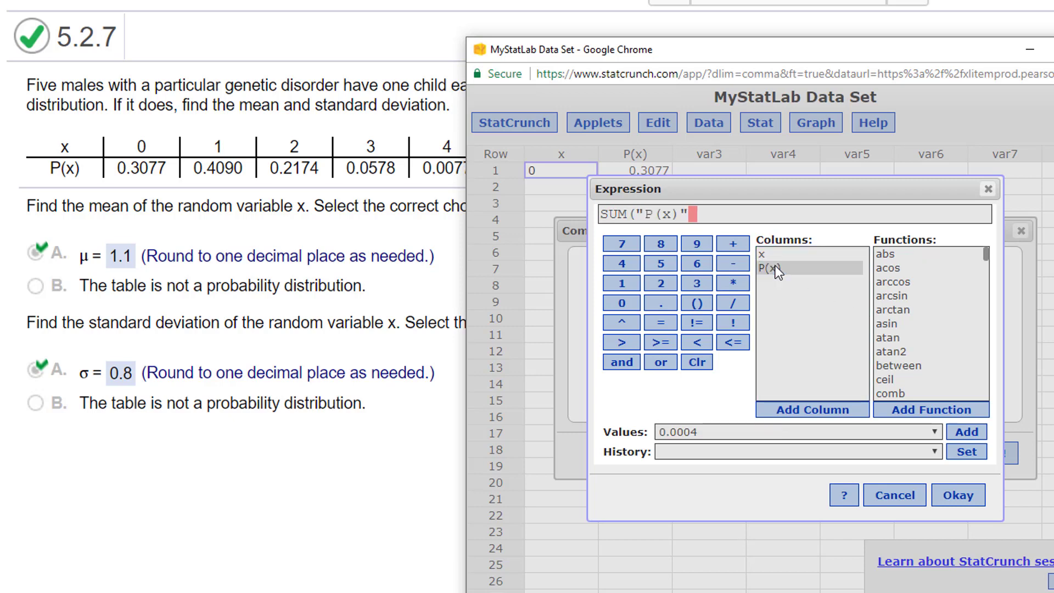
pyautogui.write(')')
pyautogui.click(970, 497)
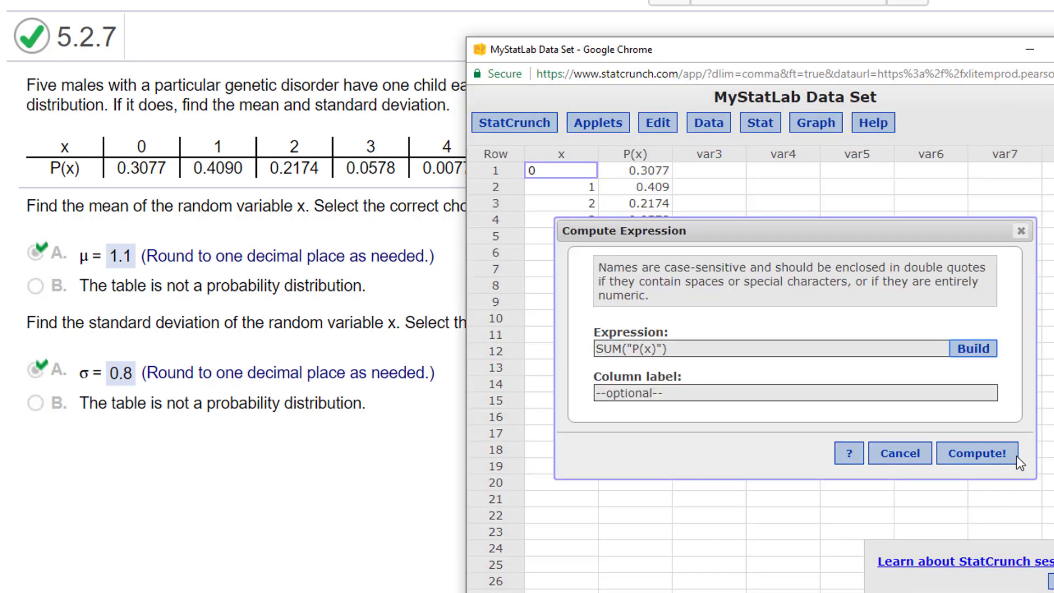
pyautogui.click(991, 454)
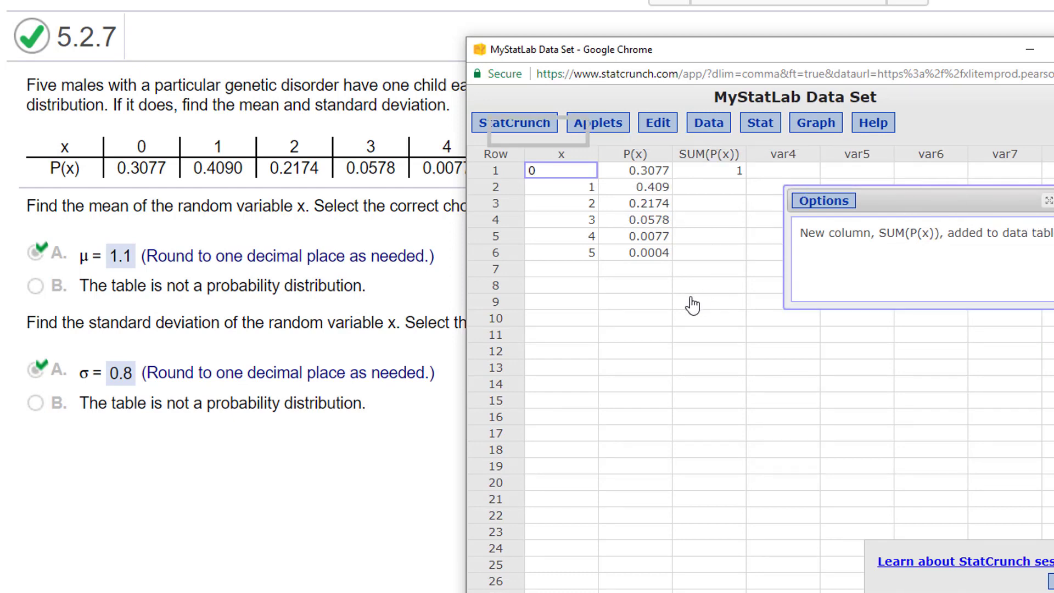
pyautogui.click(649, 289)
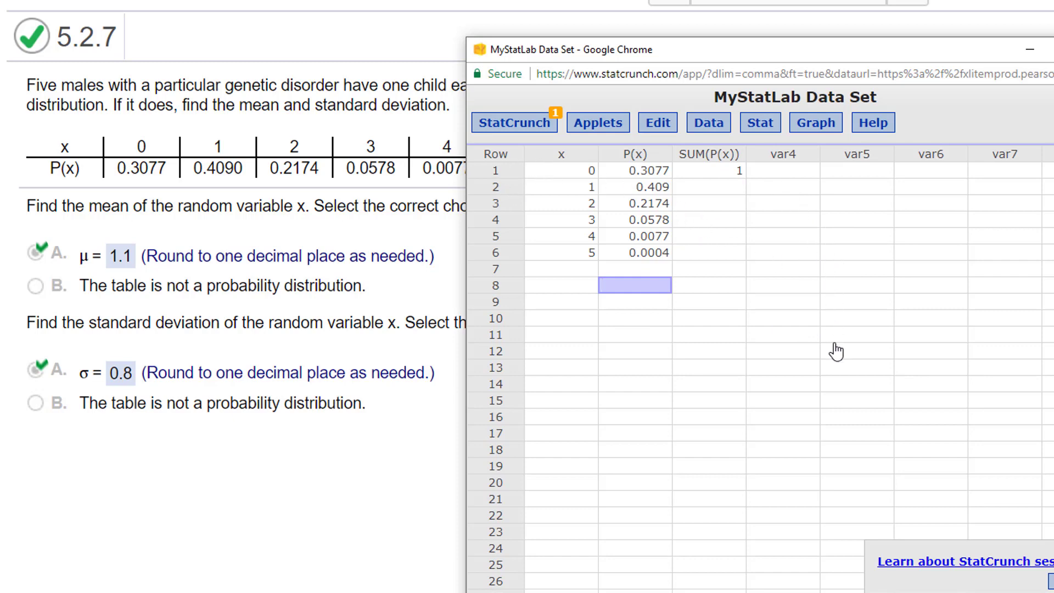
# Compute a new column from the expression x*"P(x)" using Data > Compute > Expression
pyautogui.click(715, 112)
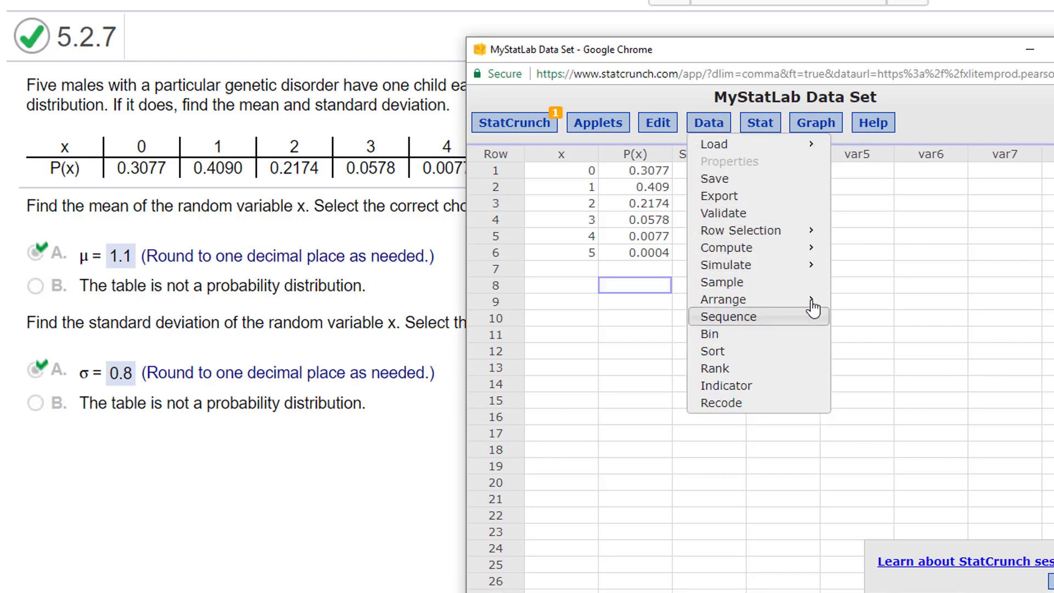
pyautogui.click(783, 169)
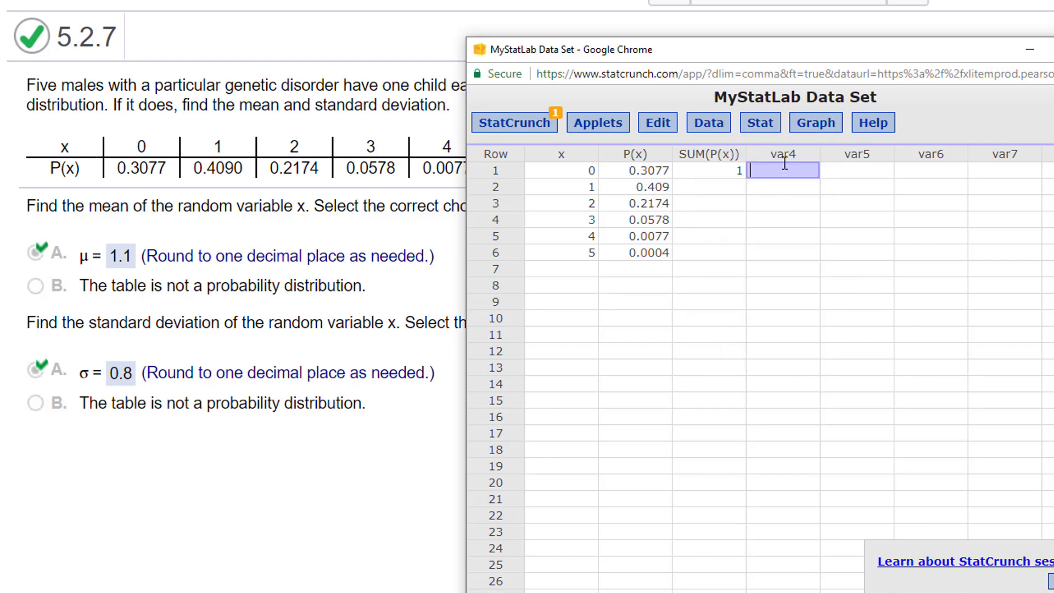
pyautogui.click(707, 123)
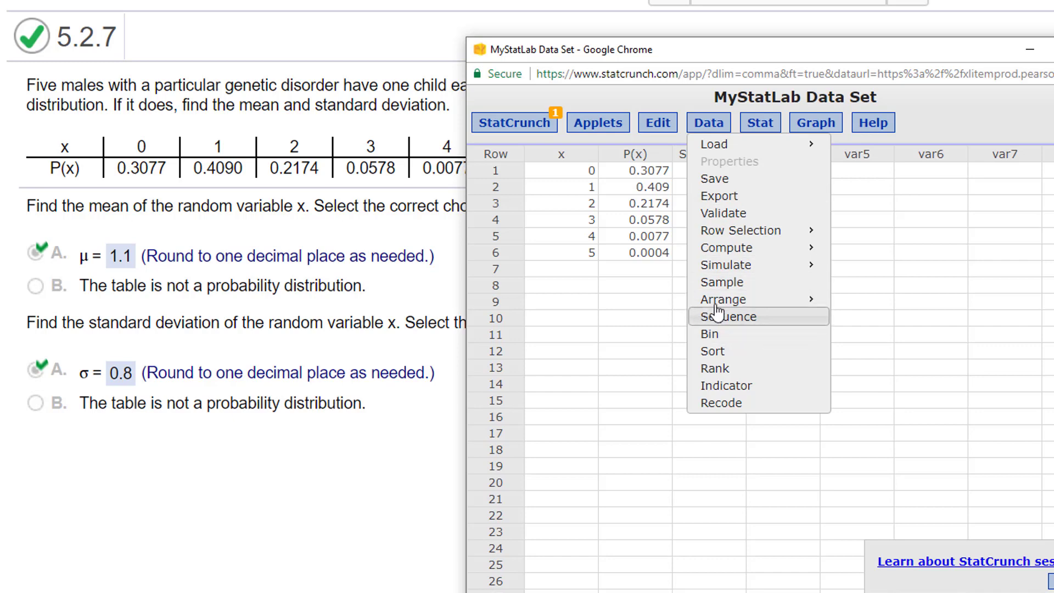
pyautogui.moveTo(778, 251)
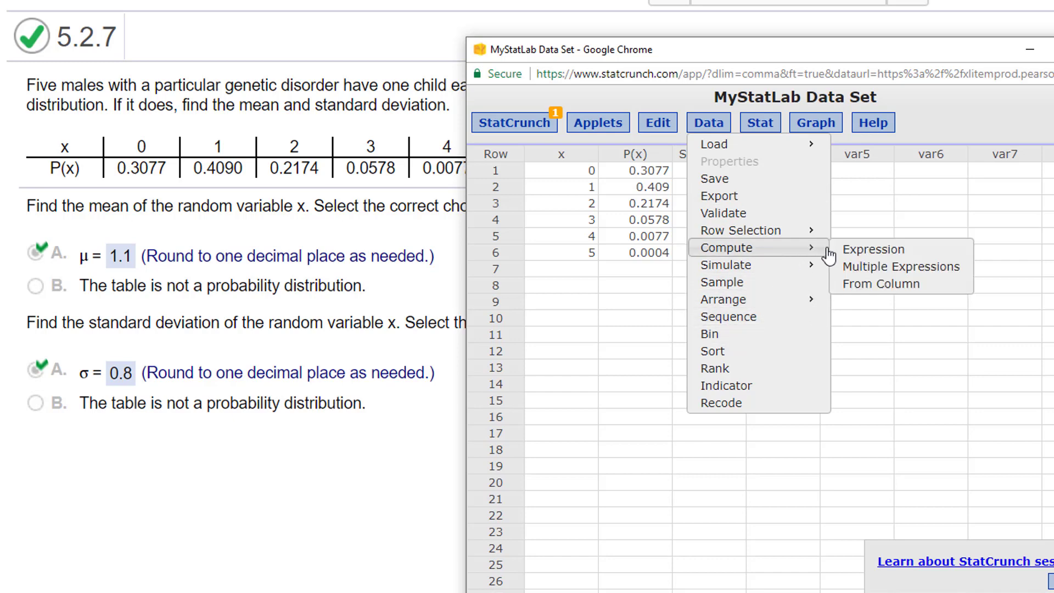
pyautogui.click(858, 250)
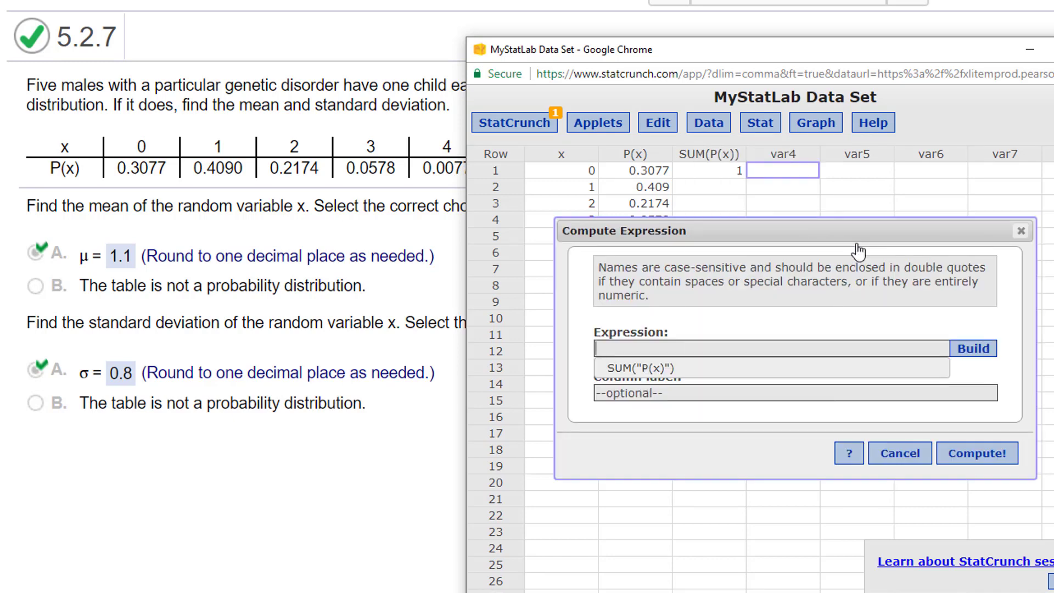
pyautogui.click(967, 349)
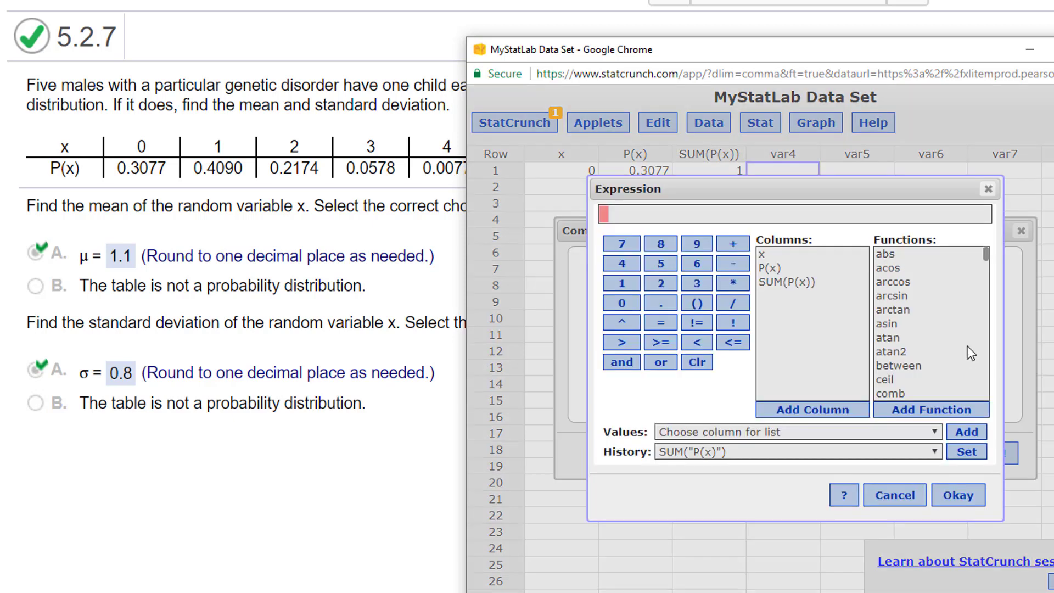
pyautogui.doubleClick(763, 254)
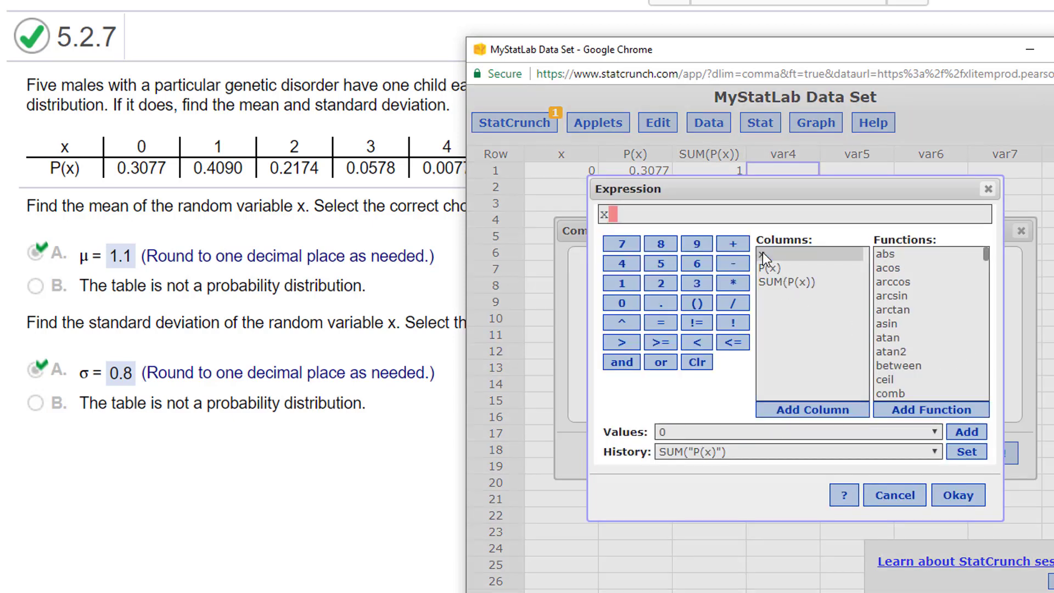
pyautogui.click(735, 283)
pyautogui.click(795, 283)
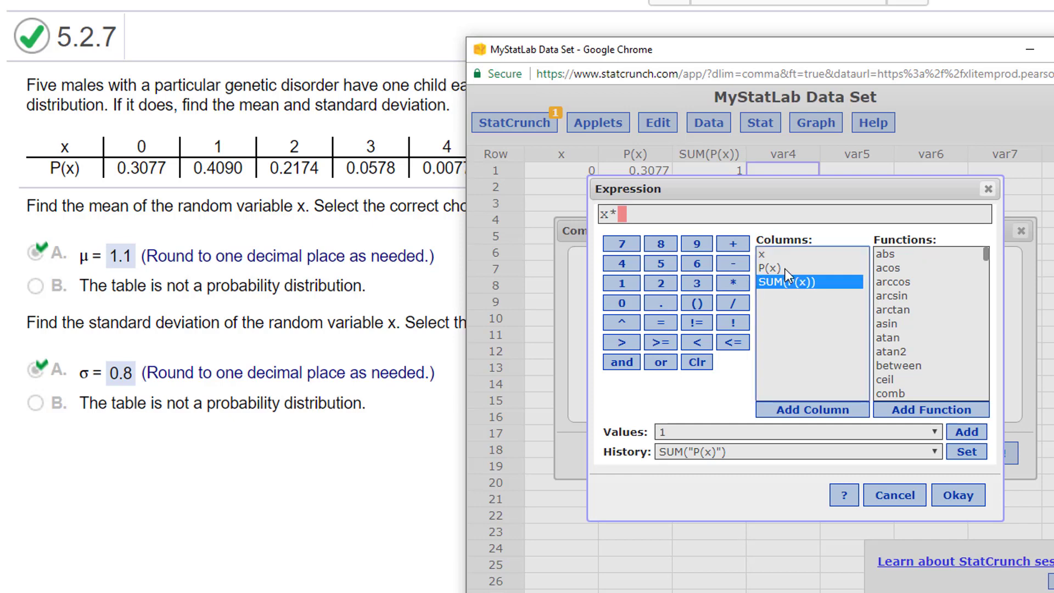
pyautogui.doubleClick(785, 268)
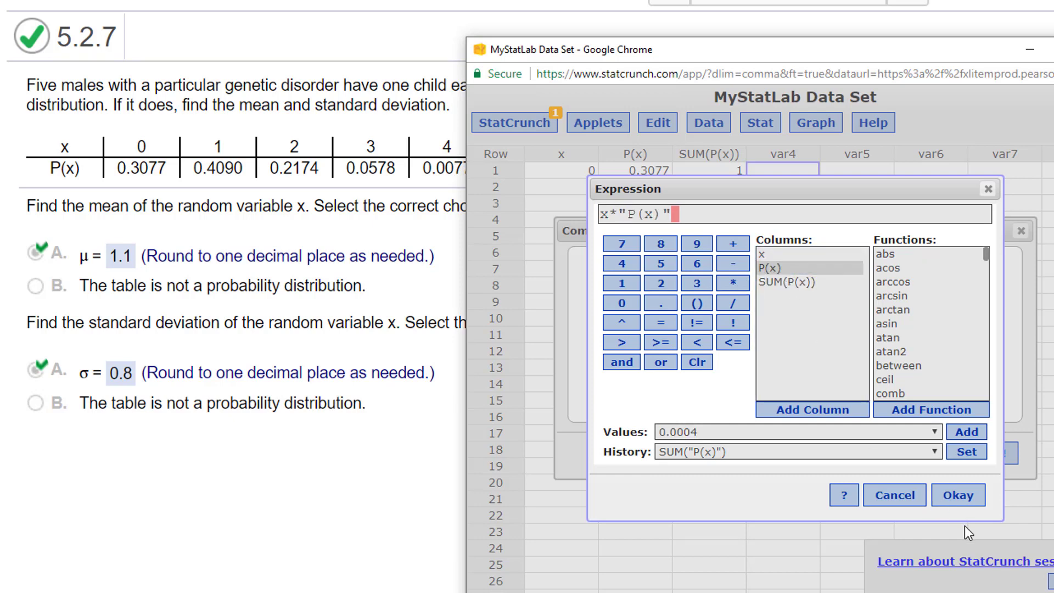
pyautogui.click(957, 496)
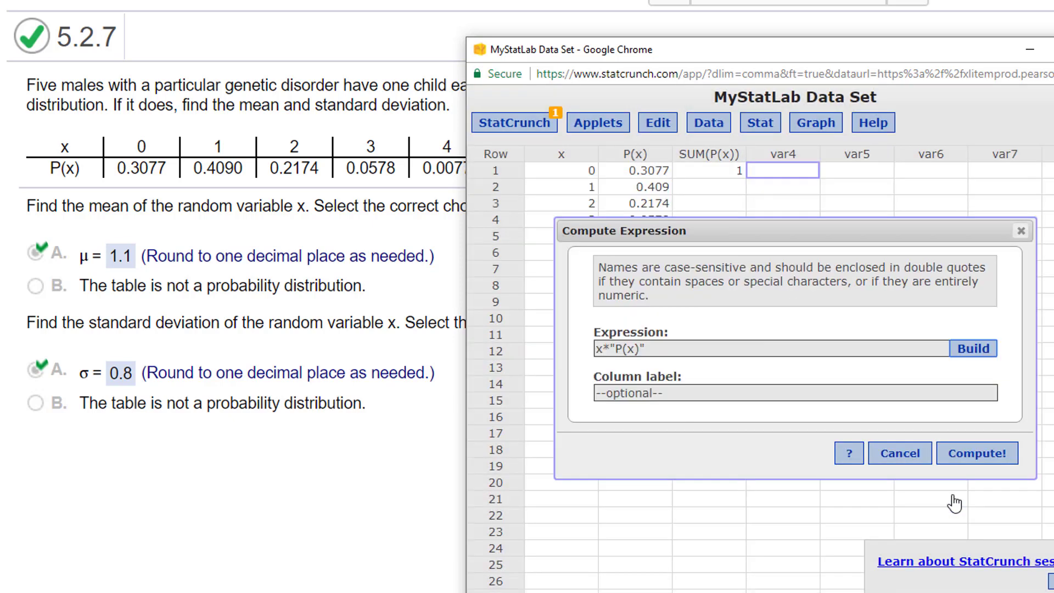
pyautogui.click(965, 467)
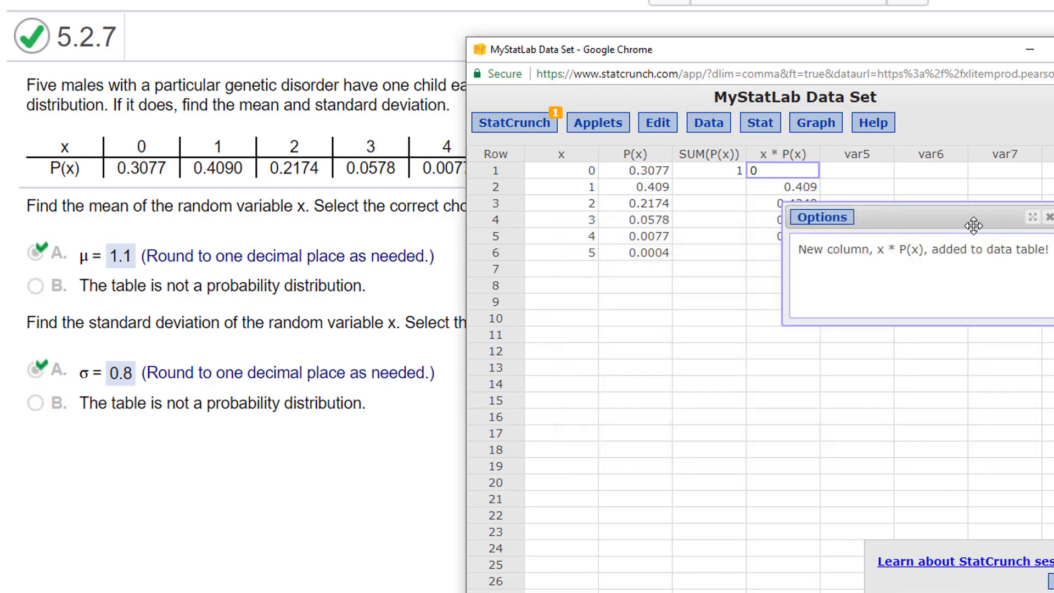
# Move the notice aside to check the x * P(x) values, then close it
pyautogui.moveTo(967, 219); pyautogui.dragTo(960, 380)
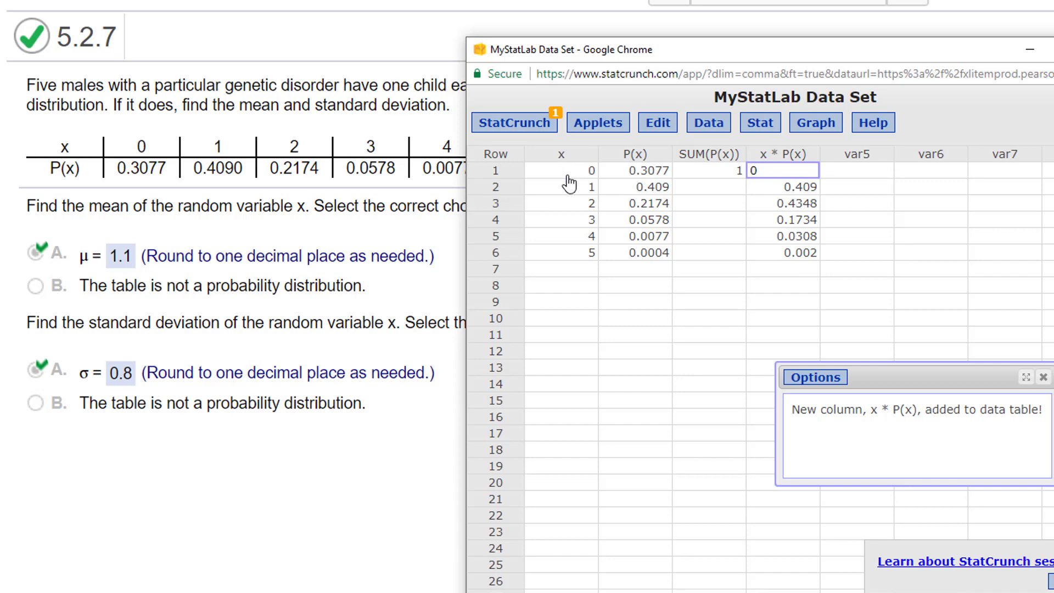
pyautogui.click(1045, 378)
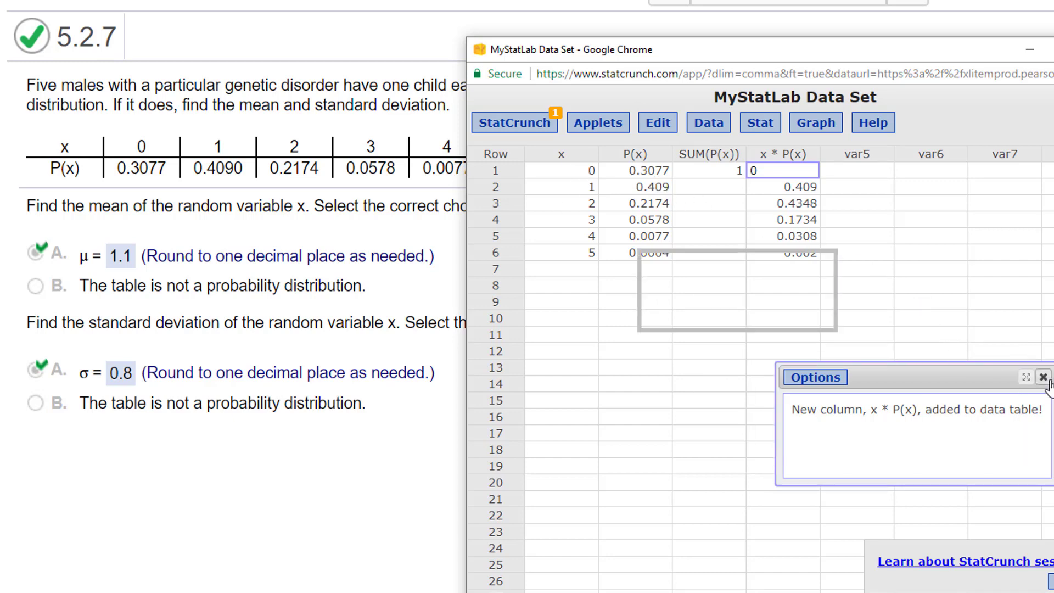
pyautogui.click(804, 287)
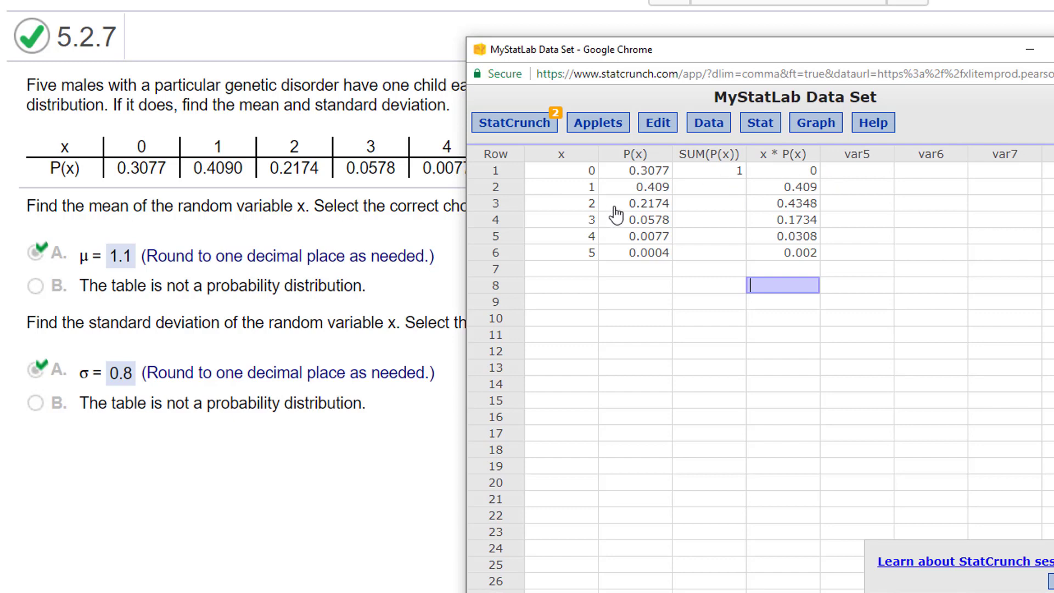
# Compute a SUM("x * P(x)") column giving the mean 1.05, and close the notice
pyautogui.click(706, 122)
pyautogui.moveTo(768, 248)
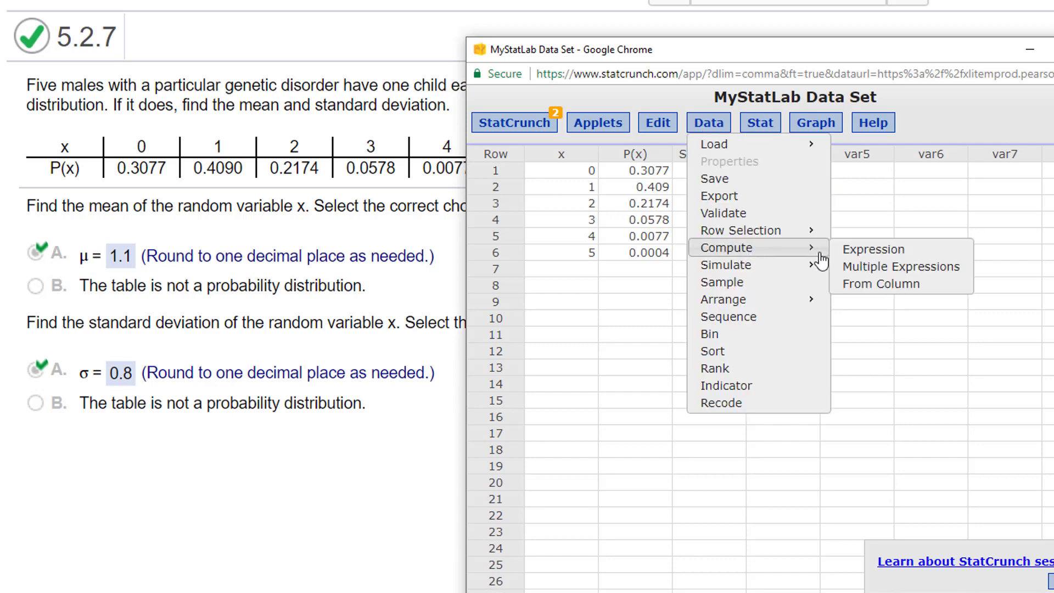
pyautogui.click(861, 254)
pyautogui.click(910, 350)
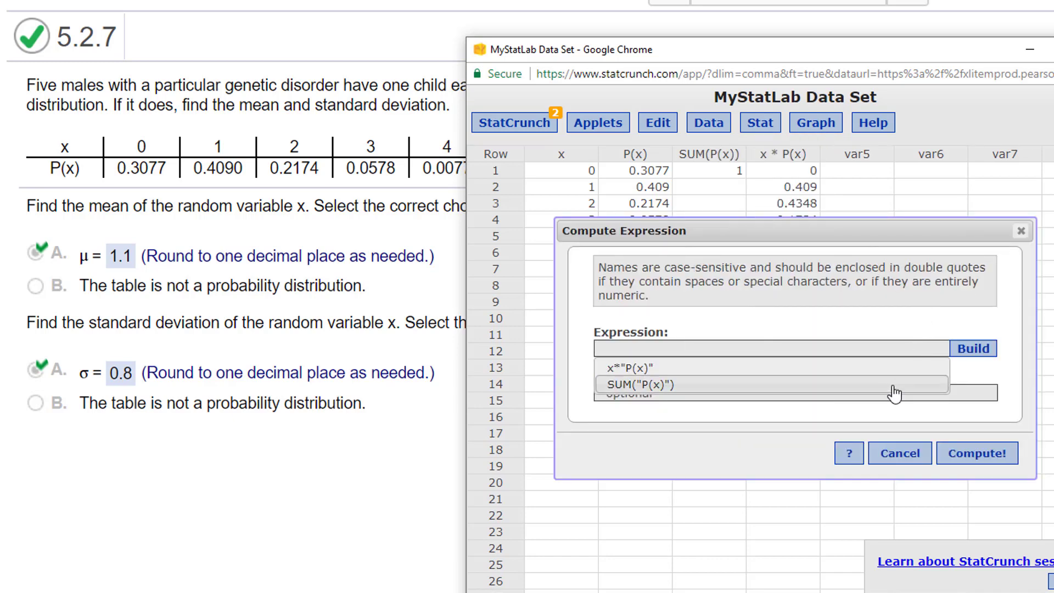
pyautogui.click(973, 350)
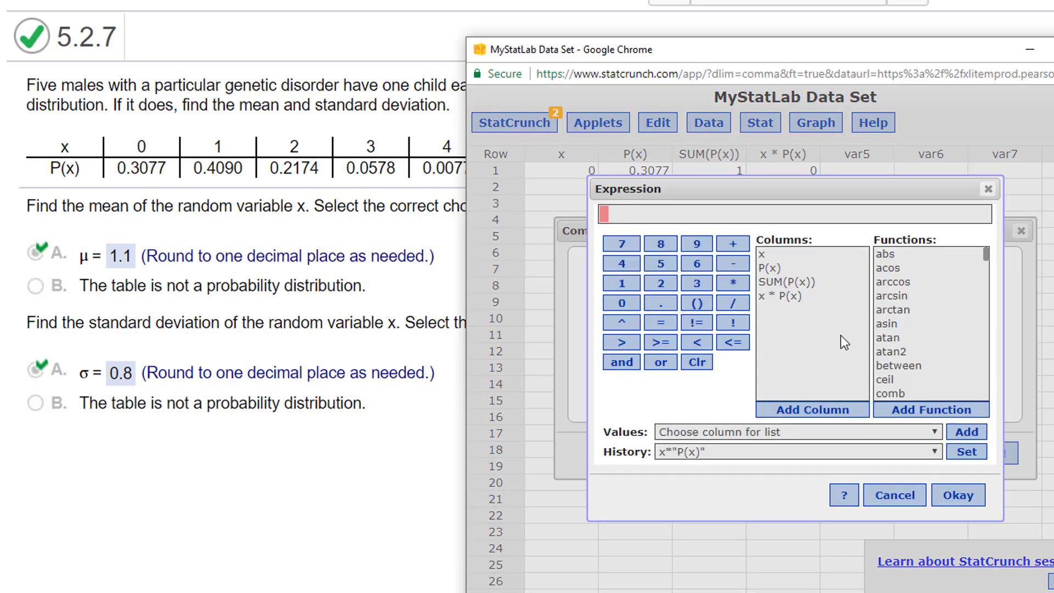
pyautogui.write('SUM (')
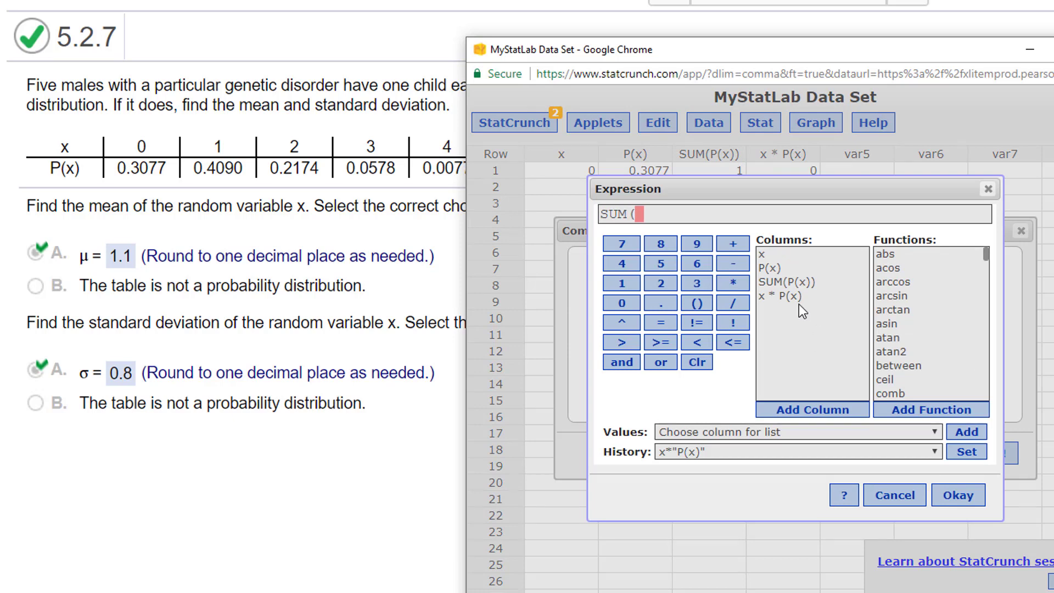
pyautogui.doubleClick(785, 295)
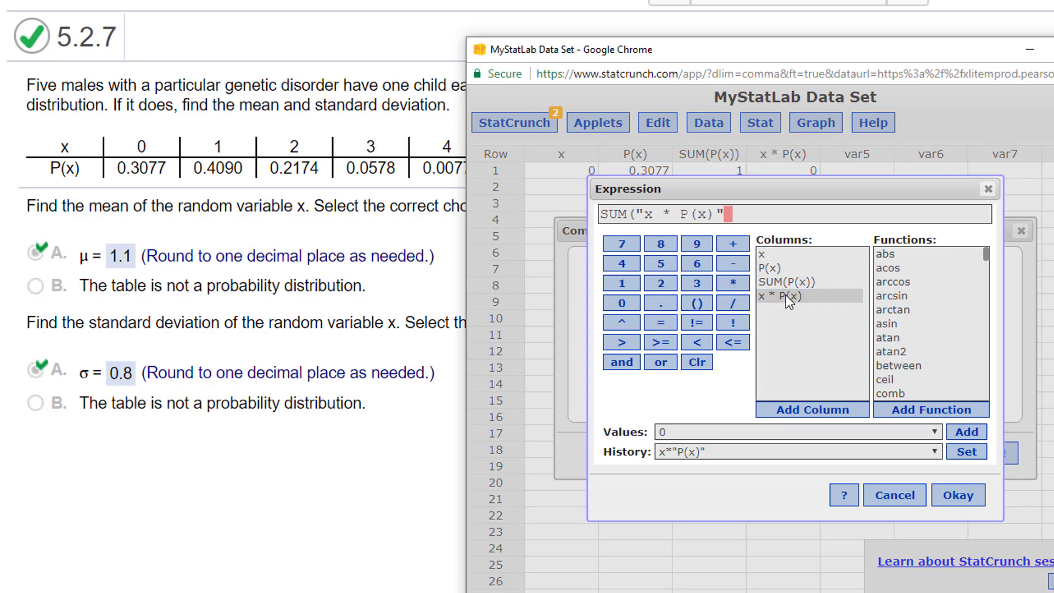
pyautogui.write(')')
pyautogui.click(969, 496)
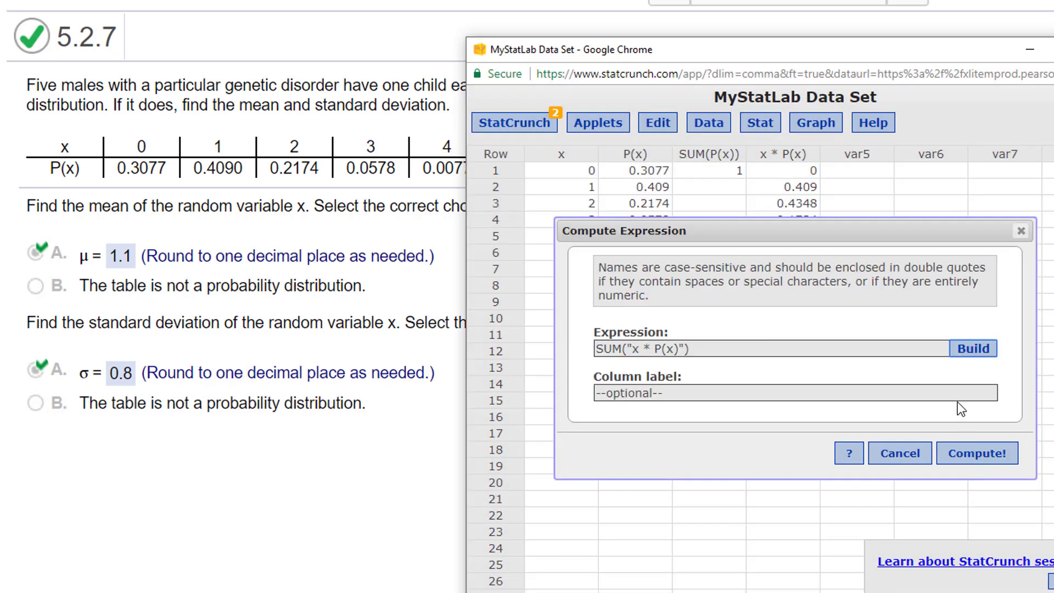
pyautogui.click(982, 462)
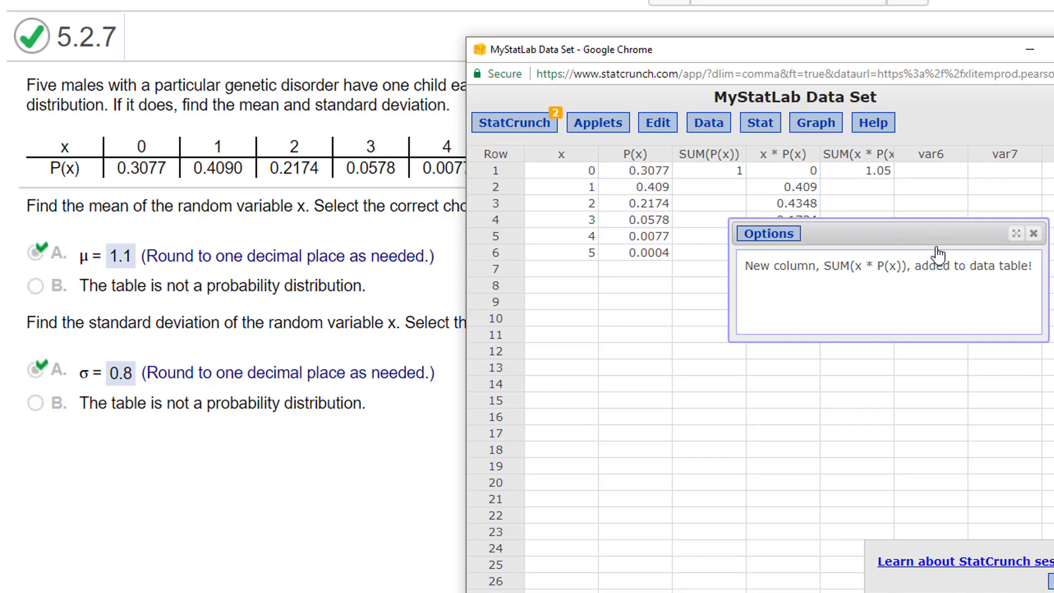
pyautogui.click(1033, 234)
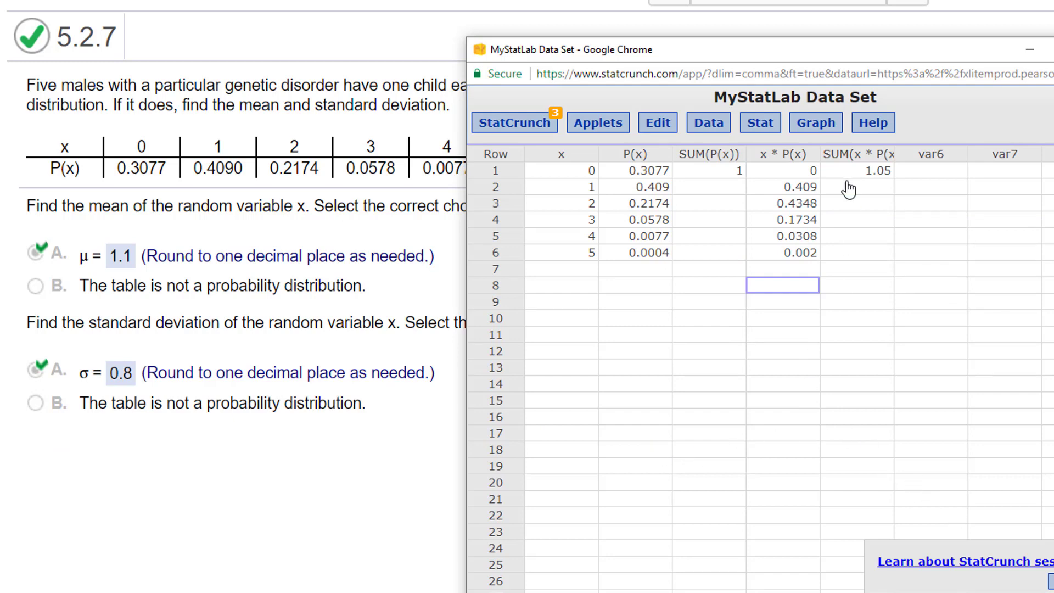
# Build the expression sqrt(sum(x^2*"P(x)")-1.1^2) for a new computed column
pyautogui.click(709, 123)
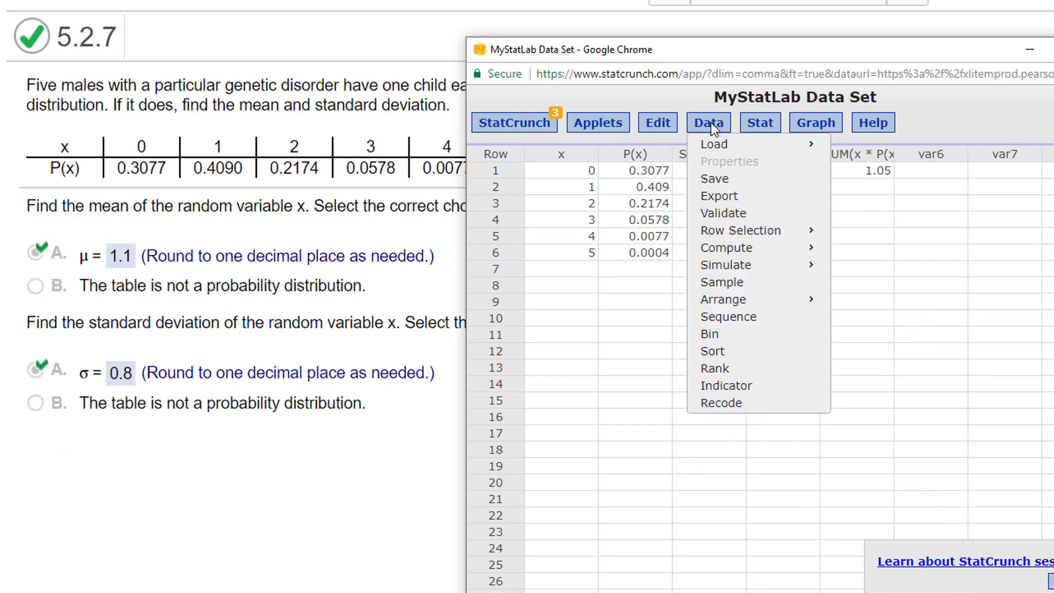
pyautogui.moveTo(763, 256)
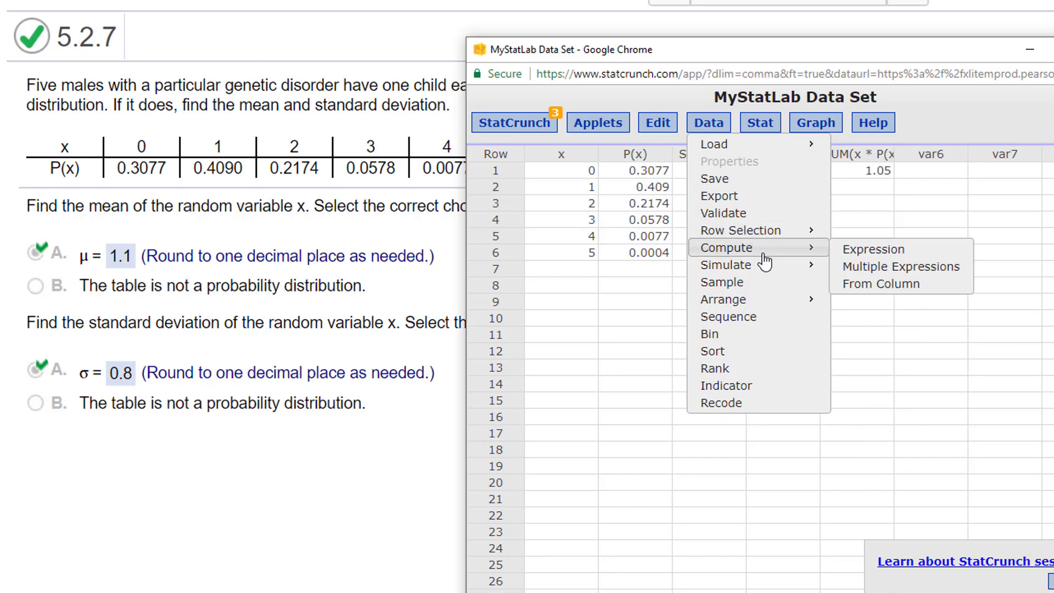
pyautogui.click(878, 250)
pyautogui.click(941, 345)
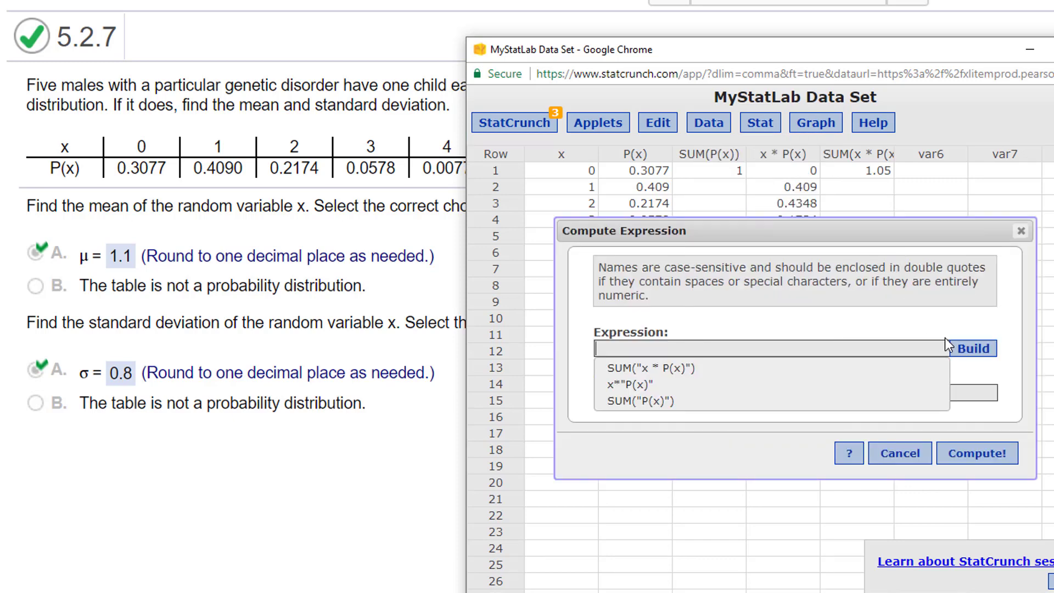
pyautogui.click(972, 351)
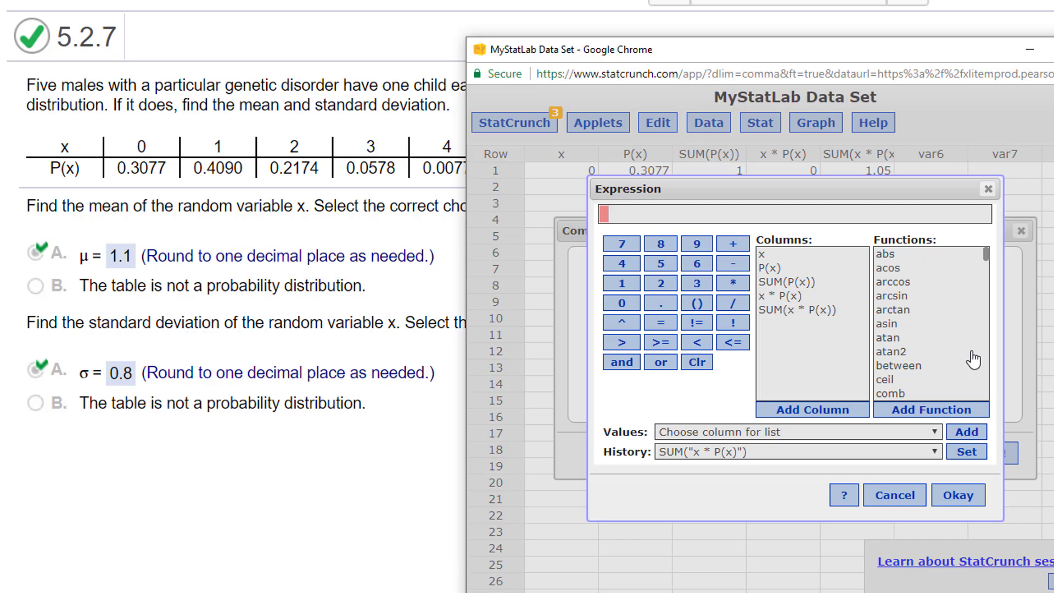
pyautogui.write('sqrt(sum(')
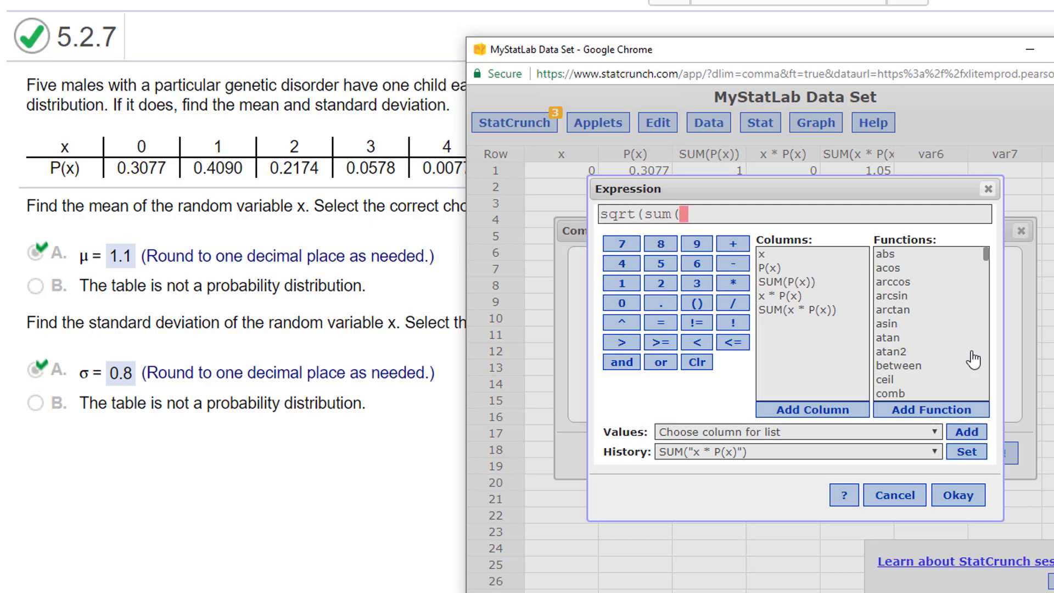
pyautogui.click(770, 254)
pyautogui.write('x^2')
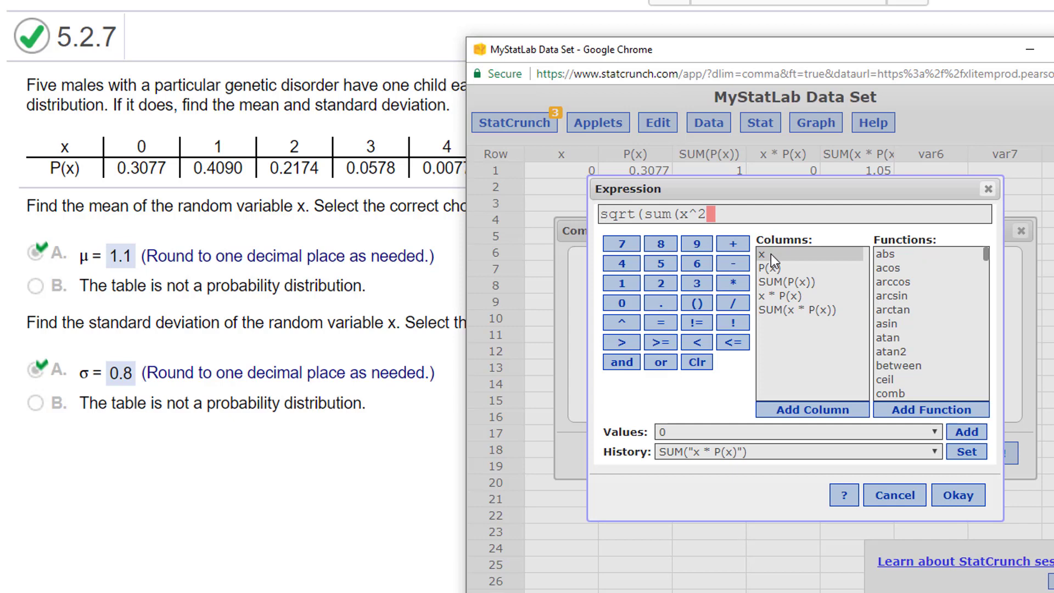
pyautogui.write('*')
pyautogui.doubleClick(776, 265)
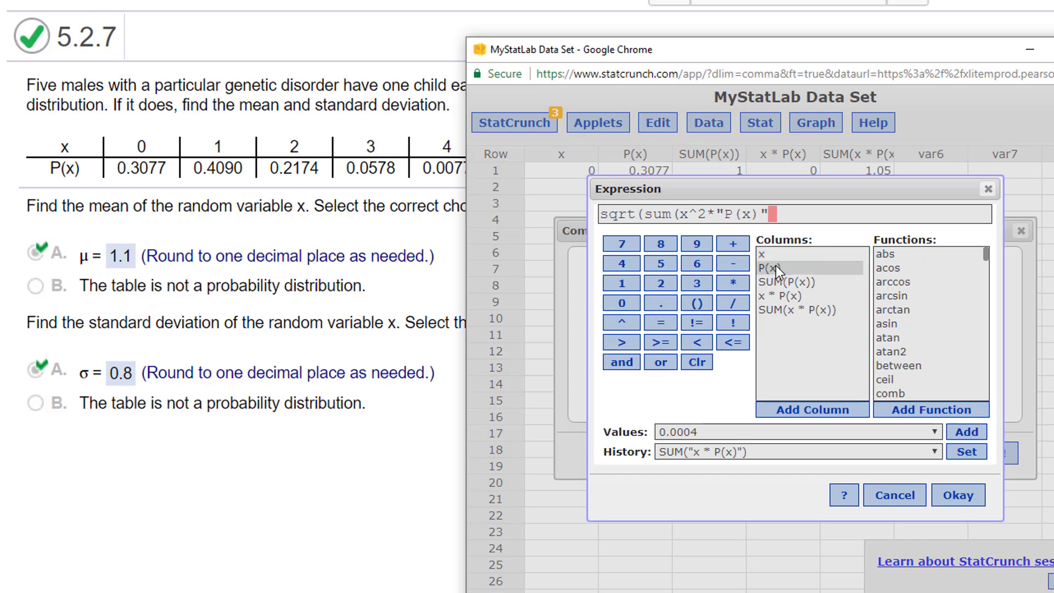
pyautogui.write(')-1.1^2)')
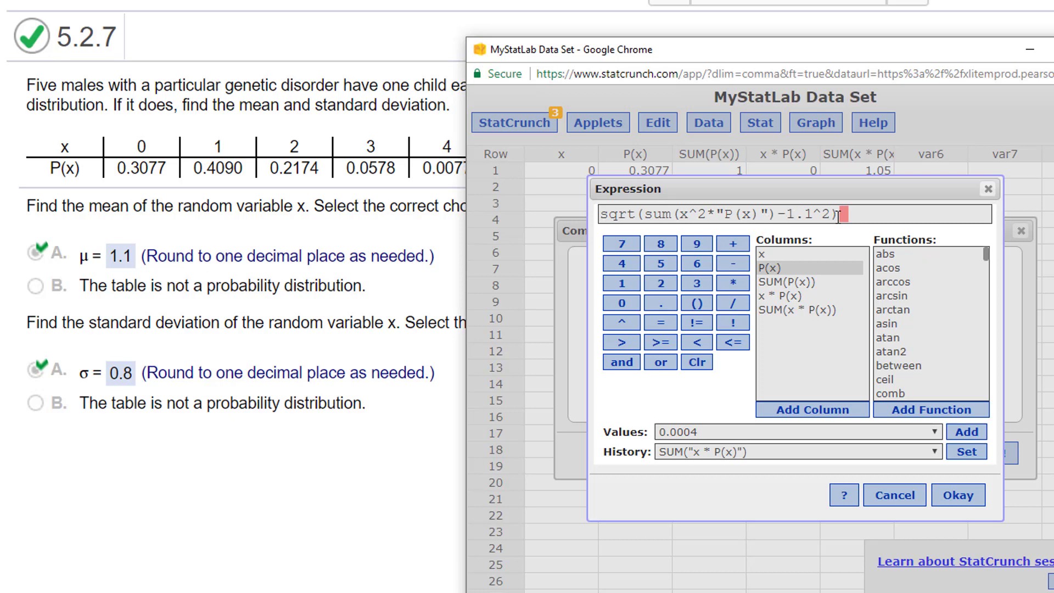
# Compute the column, giving standard deviation 0.84970583, and close the notice
pyautogui.click(960, 496)
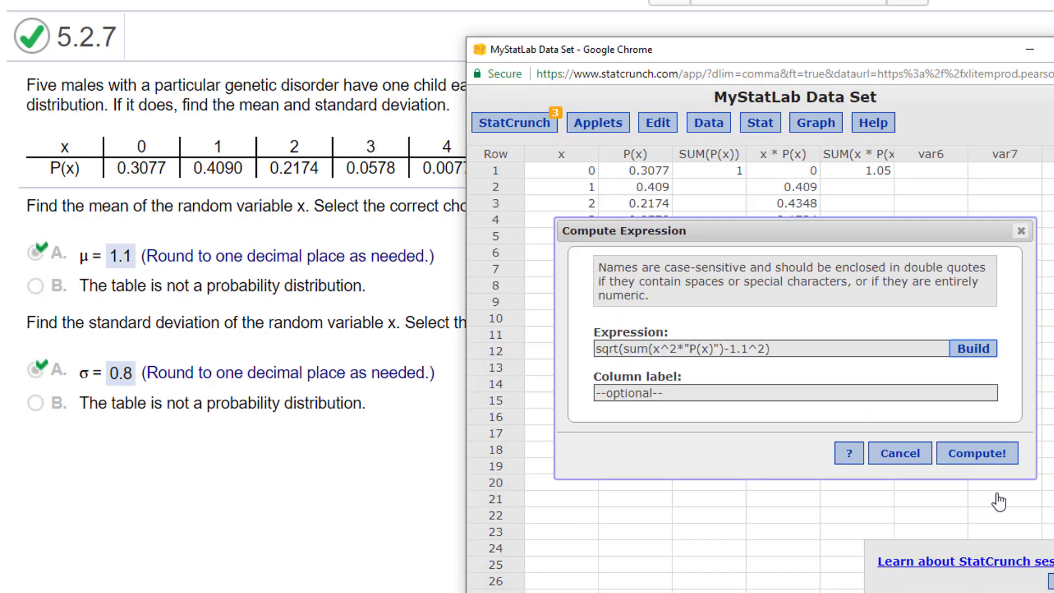
pyautogui.click(987, 462)
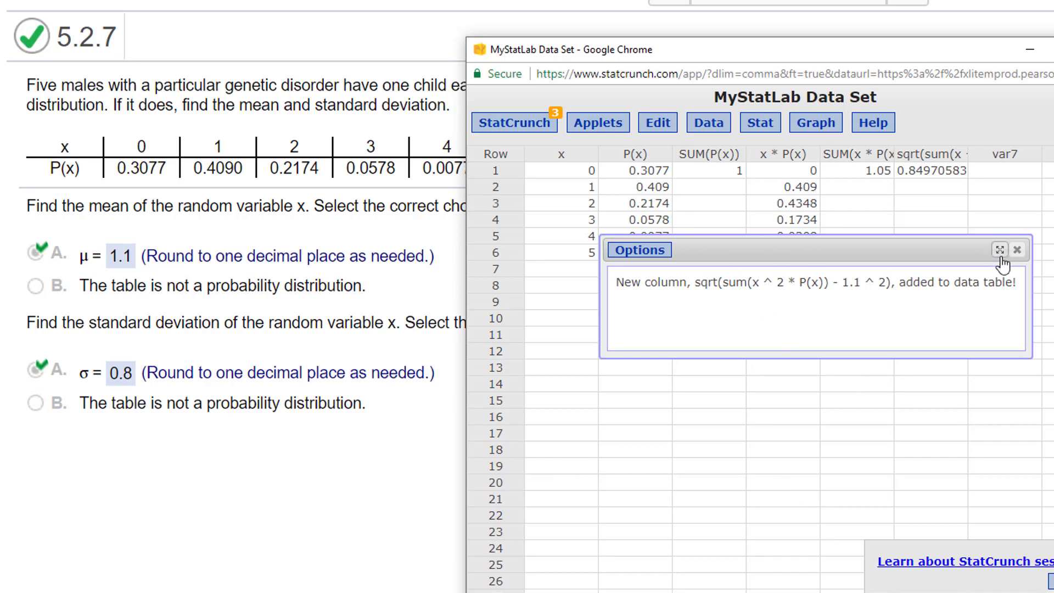
pyautogui.click(1016, 250)
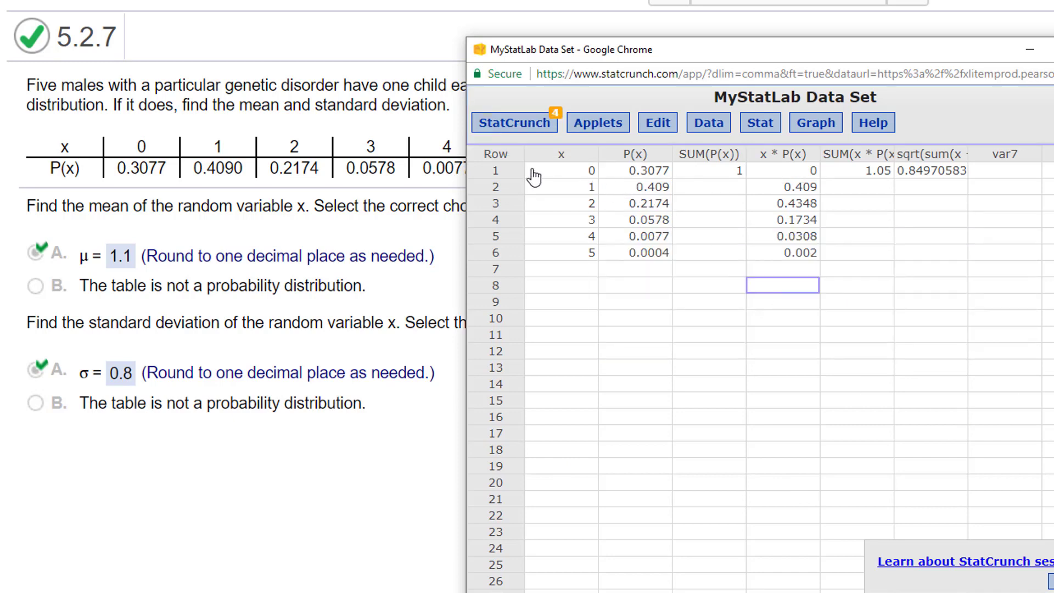